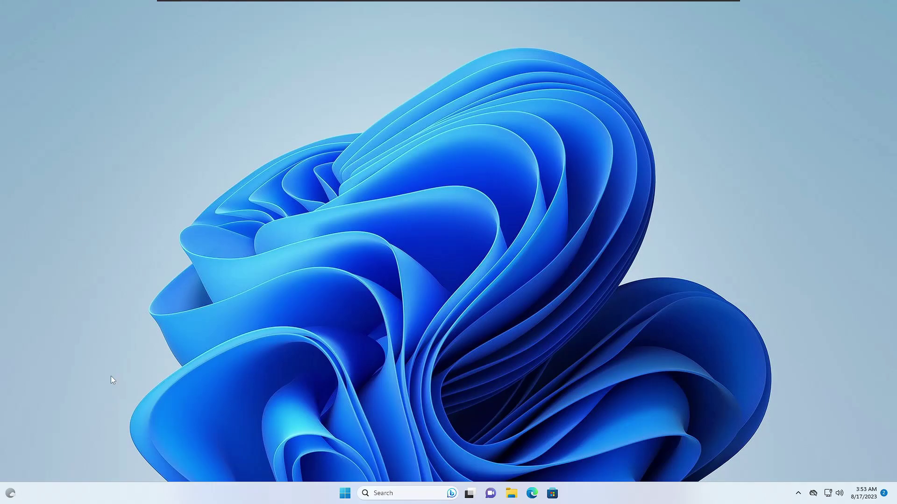
Launch Command Prompt as administrator from a 'cmd' search, approving the UAC prompt.
{"action": "left_click", "coordinate": [391, 492]}
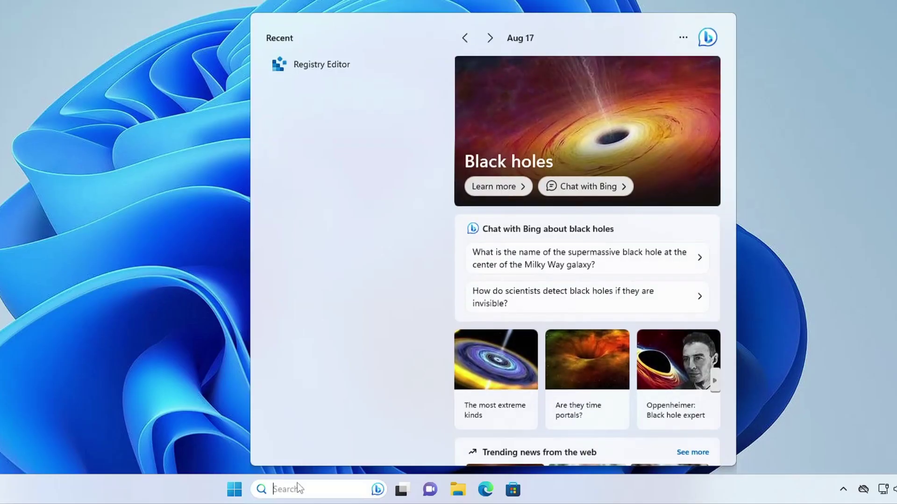
{"action": "type", "text": "cmd"}
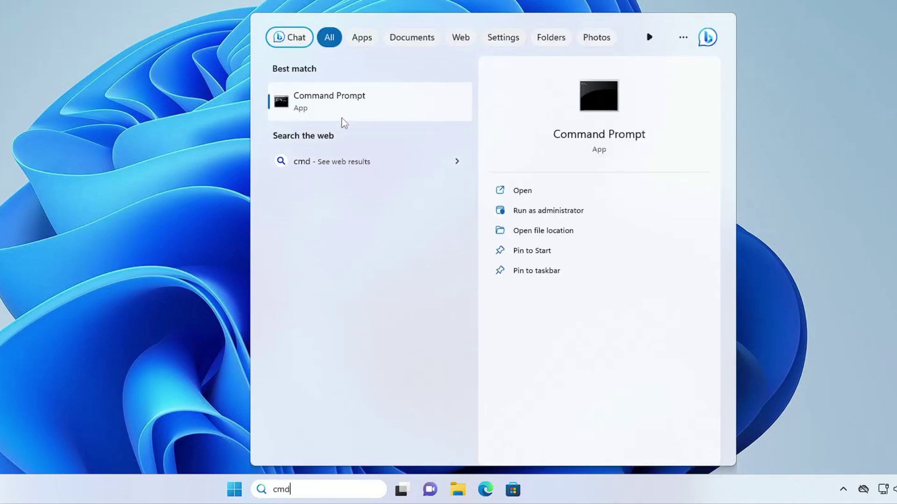
{"action": "right_click", "coordinate": [330, 101]}
{"action": "left_click", "coordinate": [367, 122]}
{"action": "left_click", "coordinate": [326, 256]}
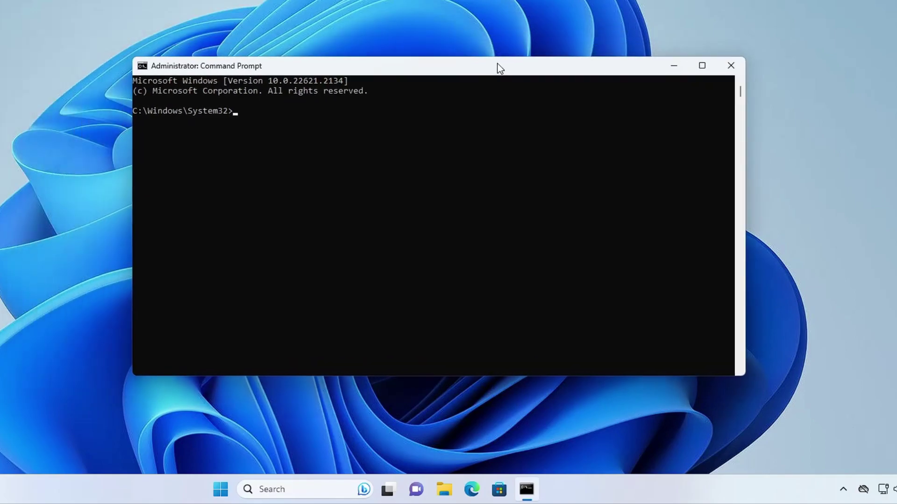
{"action": "left_click_drag", "start_coordinate": [500, 69], "coordinate": [512, 54]}
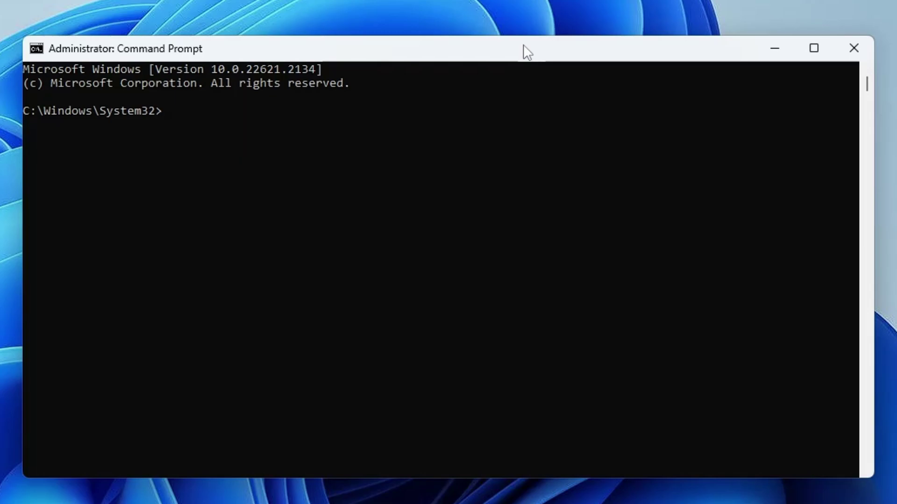
Run dism /online /cleanup-image /restorehealth and minimize the window while it works.
{"action": "type", "text": "dism /online /cleanup-image /restorehealth"}
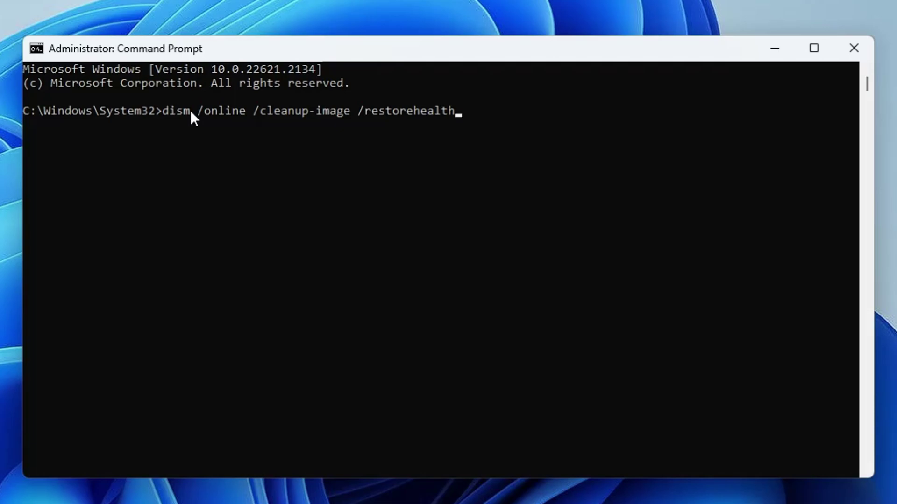
{"action": "key", "text": "Return"}
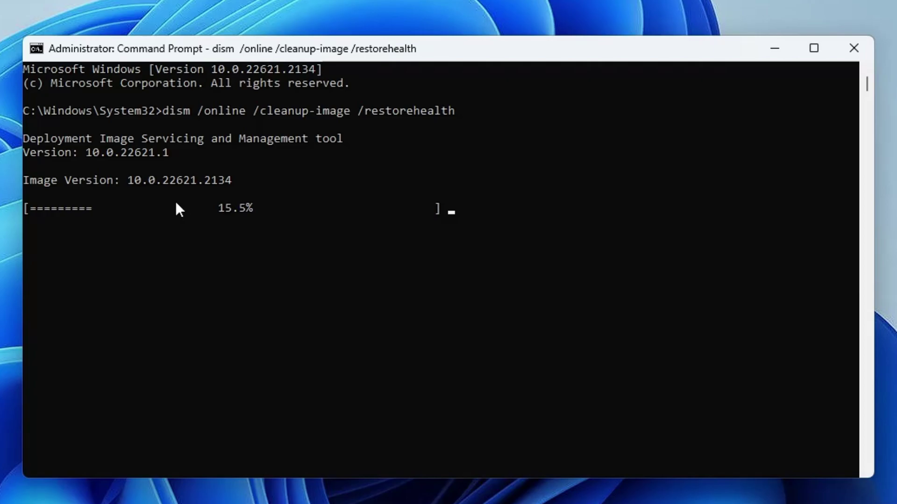
{"action": "left_click", "coordinate": [775, 48]}
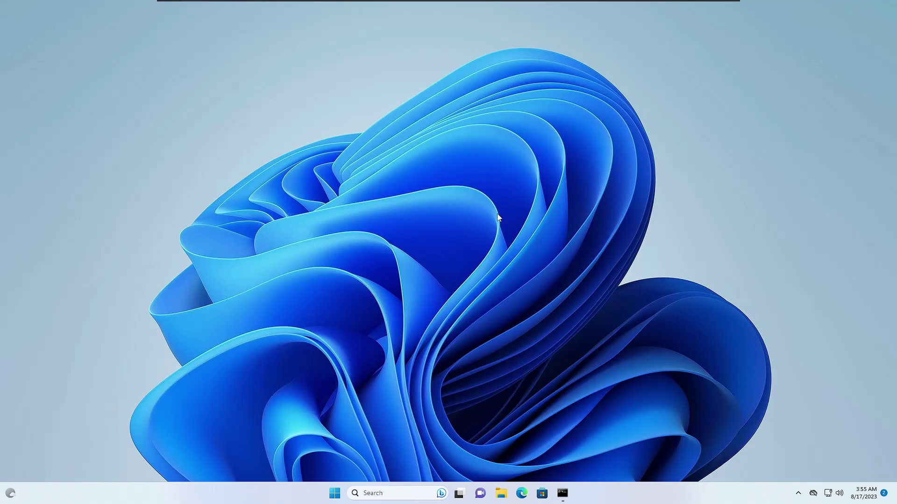
{"action": "left_click", "coordinate": [506, 497]}
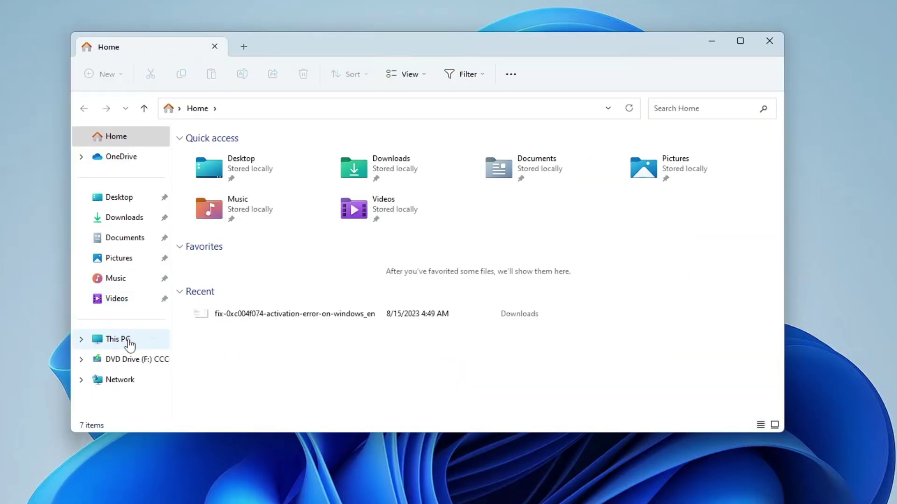
{"action": "left_click", "coordinate": [129, 341]}
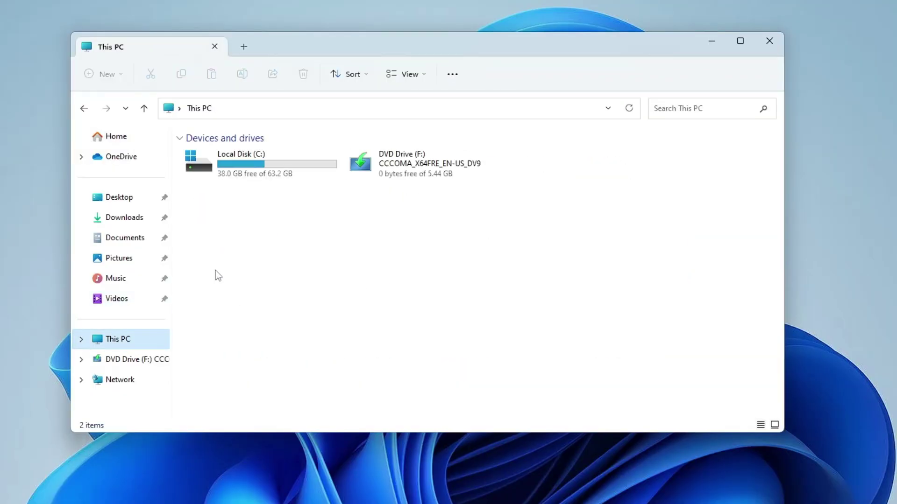
{"action": "mouse_move", "coordinate": [382, 260]}
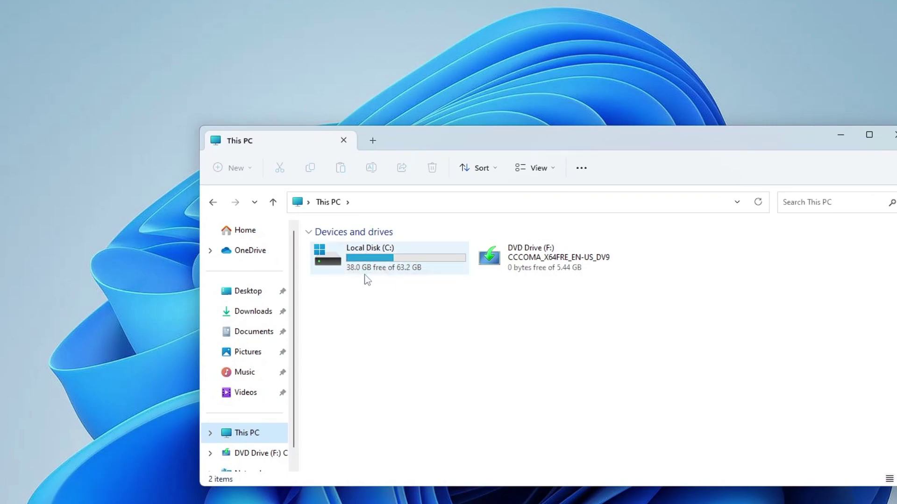
{"action": "mouse_move", "coordinate": [367, 276]}
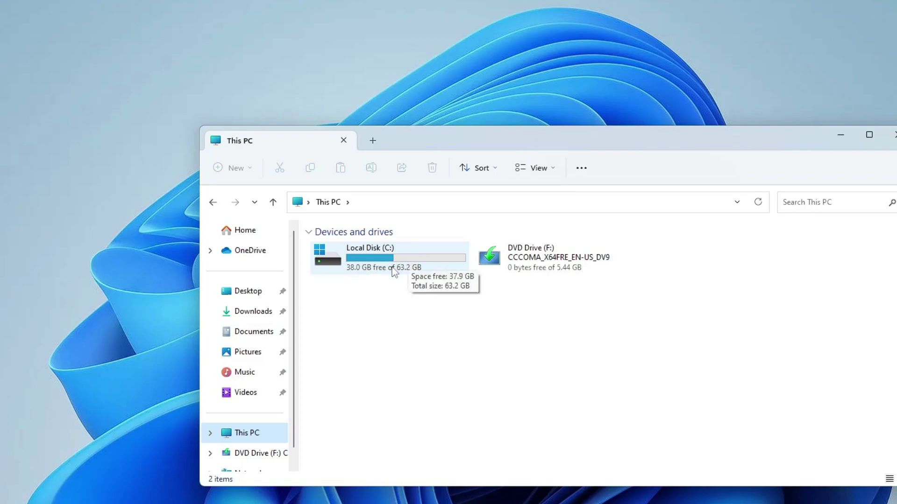
Show the System › Storage page for Local Disk (C:), with 1.16 GB of temporary files.
{"action": "left_click", "coordinate": [840, 135]}
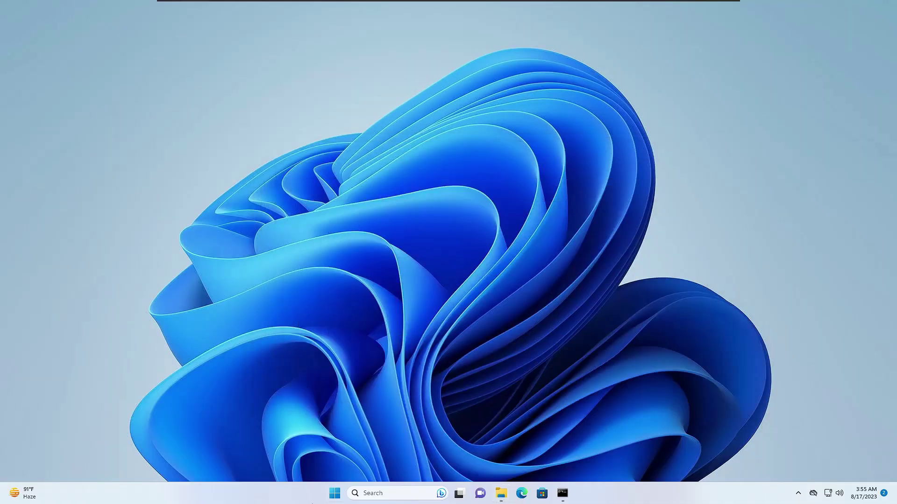
{"action": "right_click", "coordinate": [343, 494]}
{"action": "right_click", "coordinate": [335, 493]}
{"action": "left_click", "coordinate": [306, 322]}
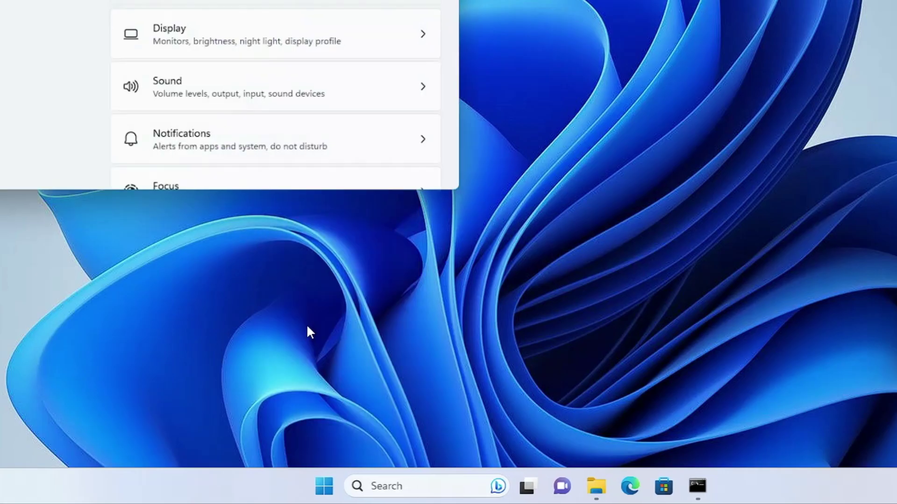
{"action": "scroll", "coordinate": [427, 305], "scroll_direction": "down", "scroll_amount": 2}
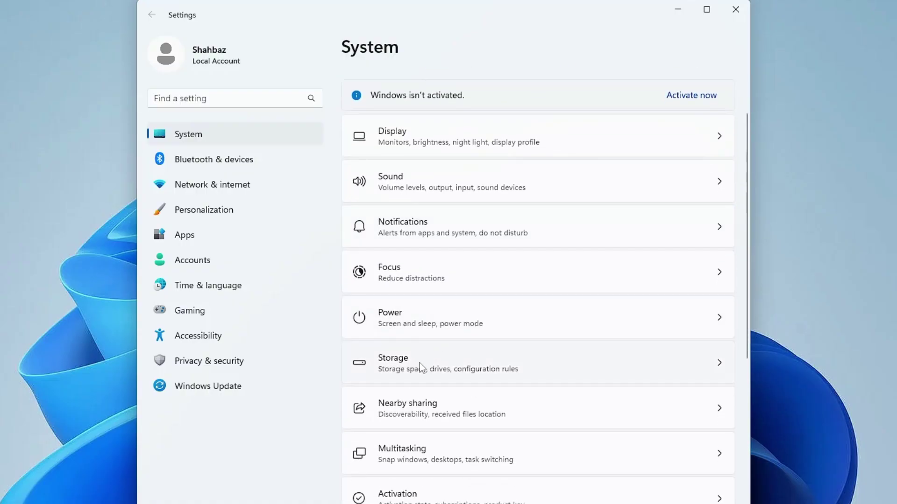
{"action": "left_click", "coordinate": [419, 364]}
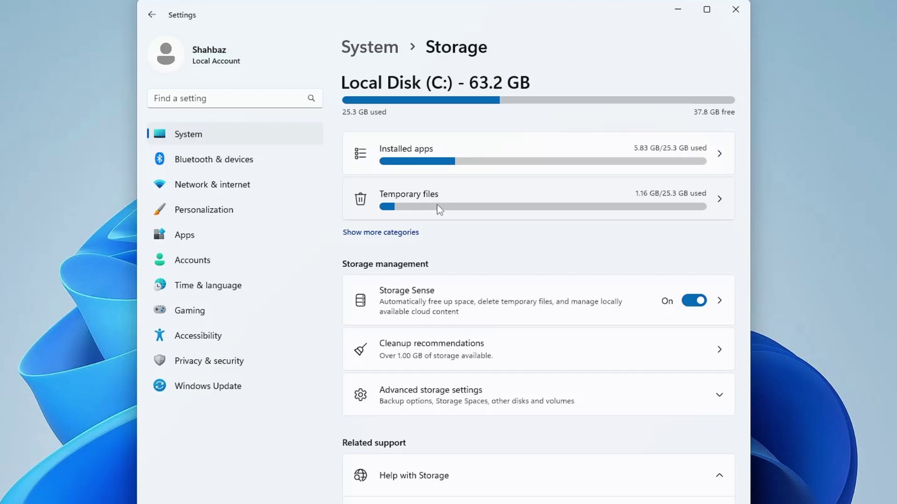
Open Temporary files and tick Previous Windows installations and Downloads for cleanup.
{"action": "left_click", "coordinate": [438, 204]}
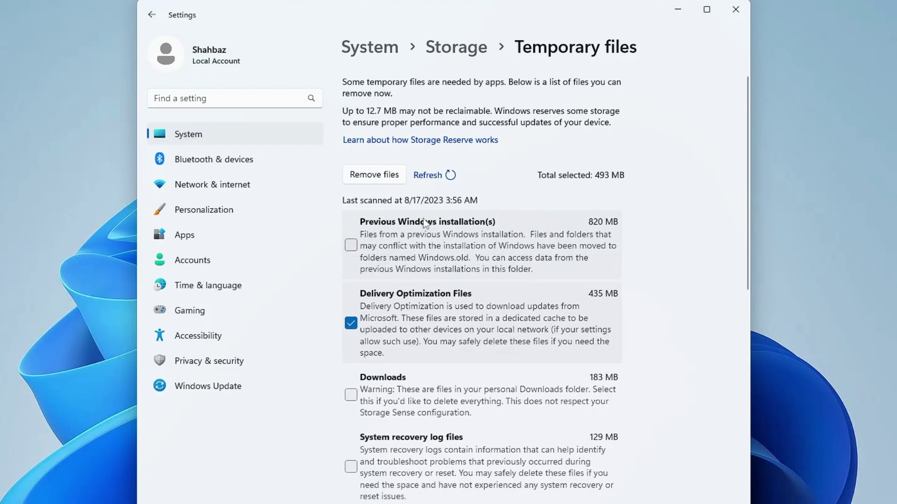
{"action": "left_click", "coordinate": [351, 245]}
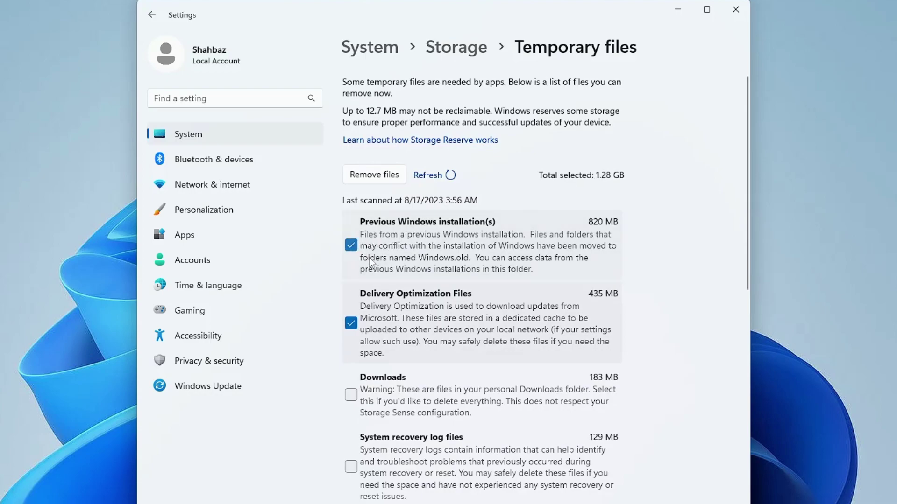
{"action": "scroll", "coordinate": [370, 262], "scroll_direction": "down", "scroll_amount": 1}
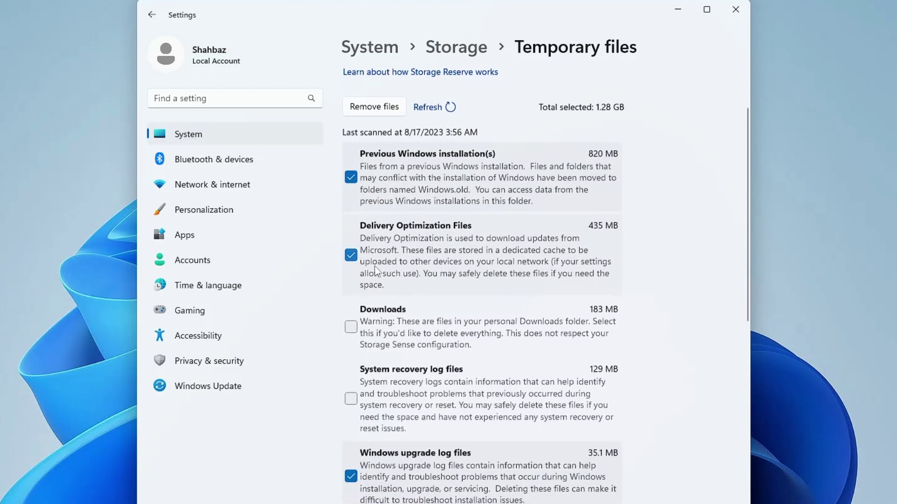
{"action": "left_click", "coordinate": [358, 334]}
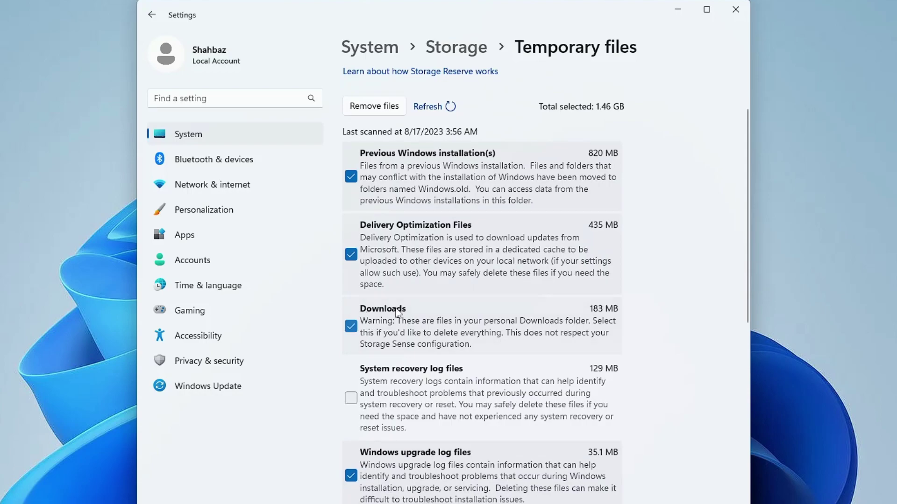
{"action": "scroll", "coordinate": [399, 302], "scroll_direction": "down", "scroll_amount": 1}
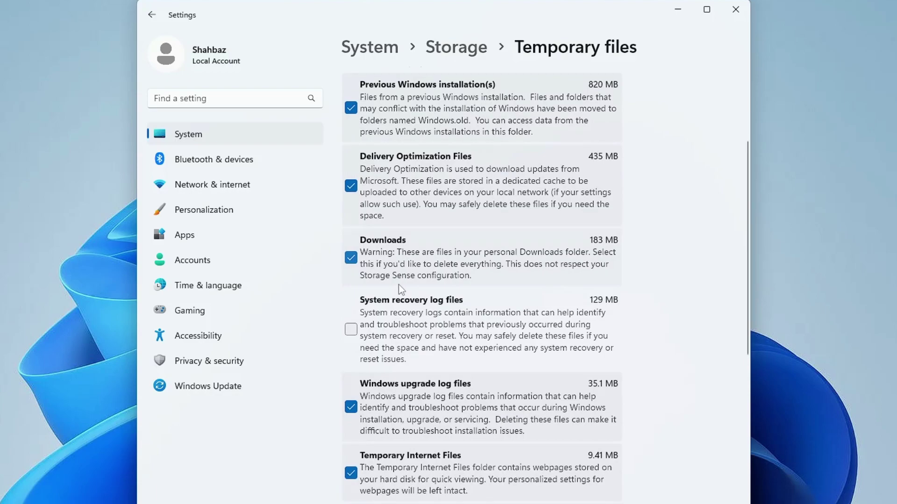
Also tick System recovery log files and Recycle Bin, then remove the files and confirm.
{"action": "left_click", "coordinate": [358, 331]}
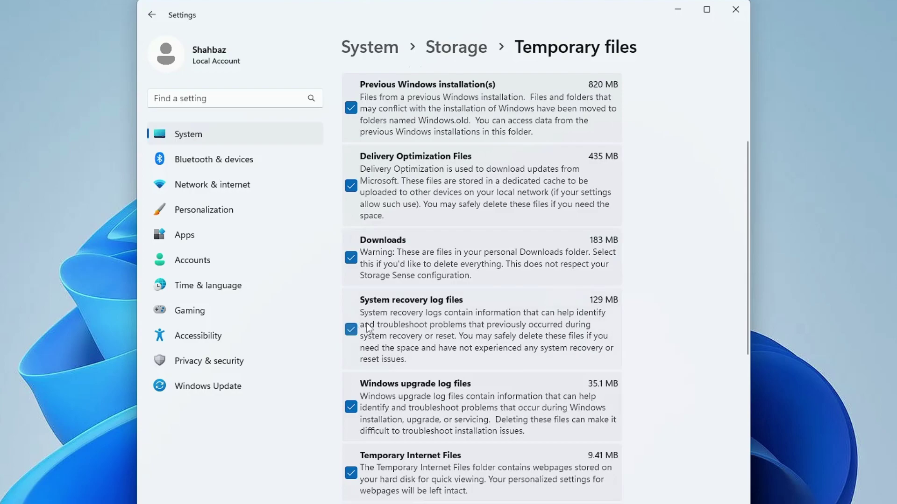
{"action": "scroll", "coordinate": [448, 318], "scroll_direction": "down", "scroll_amount": 3}
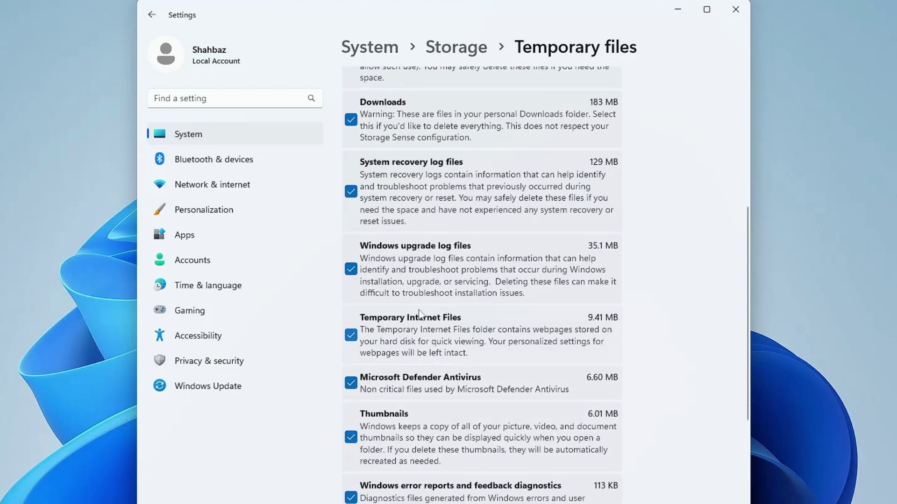
{"action": "scroll", "coordinate": [425, 374], "scroll_direction": "down", "scroll_amount": 3}
{"action": "left_click", "coordinate": [351, 415]}
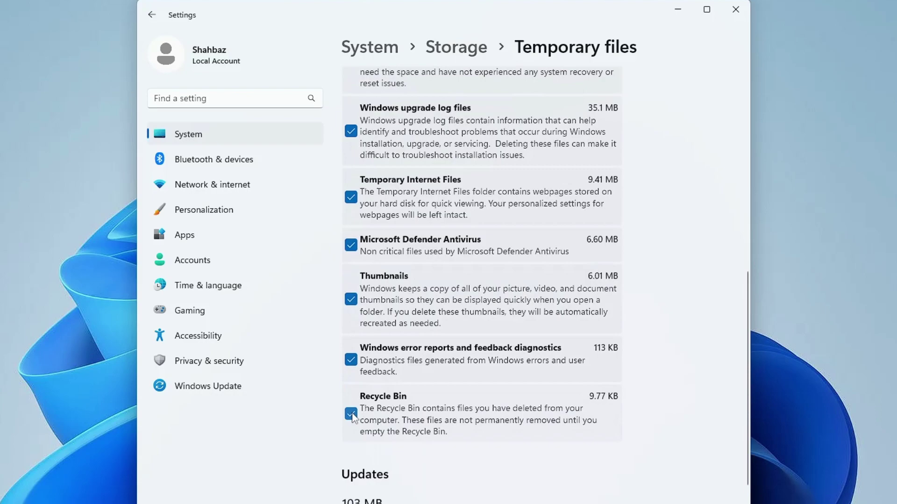
{"action": "scroll", "coordinate": [401, 411], "scroll_direction": "up", "scroll_amount": 10}
{"action": "left_click", "coordinate": [373, 174]}
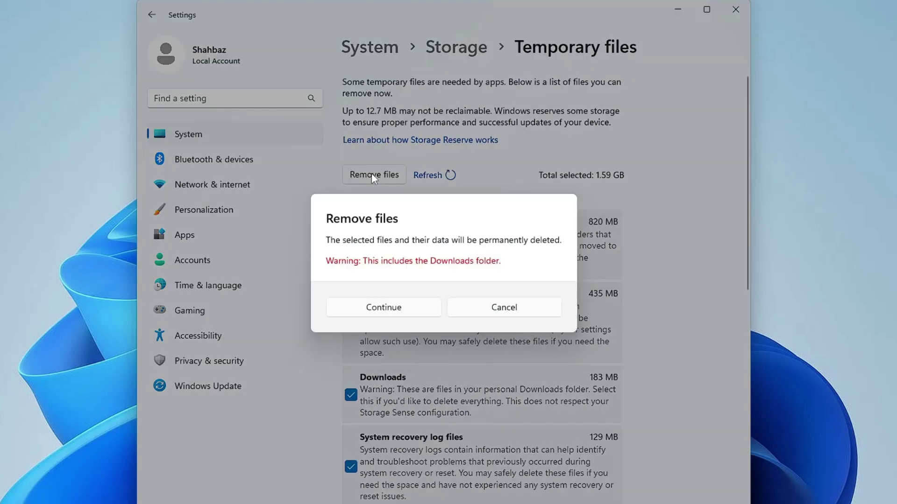
{"action": "left_click", "coordinate": [401, 309]}
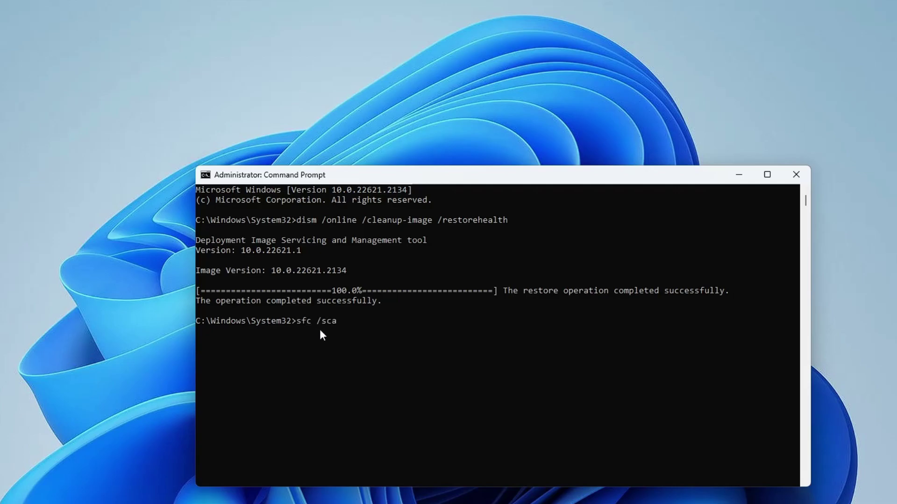
Complete and run sfc /scannow, then close Command Prompt once repairs finish.
{"action": "type", "text": "nnow"}
{"action": "key", "text": "Return"}
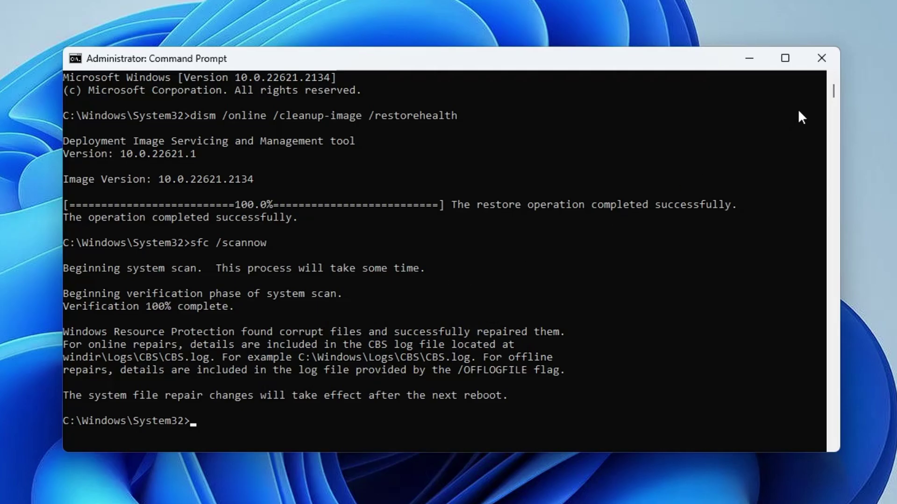
{"action": "left_click", "coordinate": [821, 57]}
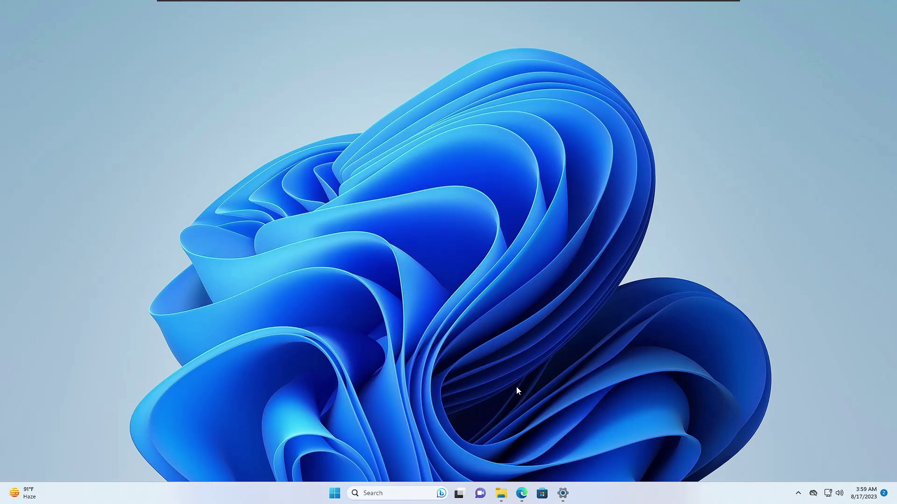
Show the context menu for the BlueStacks installer in the Downloads folder.
{"action": "left_click", "coordinate": [501, 493]}
{"action": "left_click", "coordinate": [383, 242]}
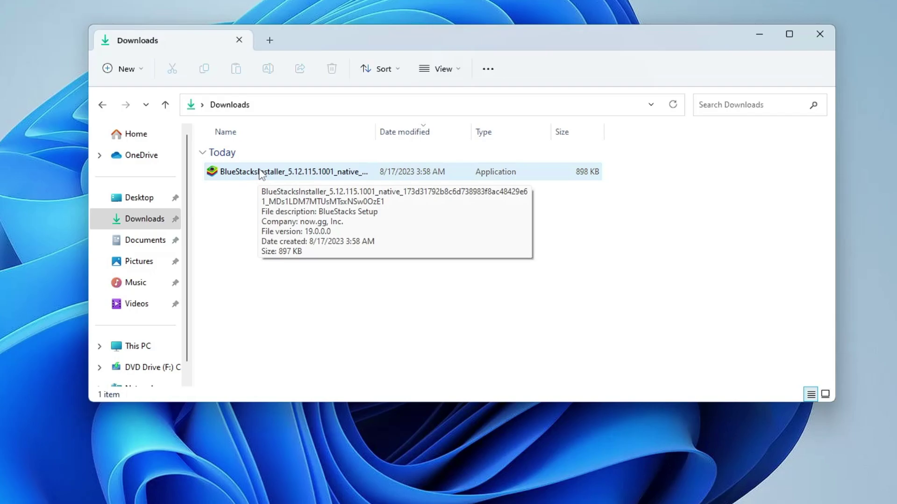
{"action": "right_click", "coordinate": [264, 175]}
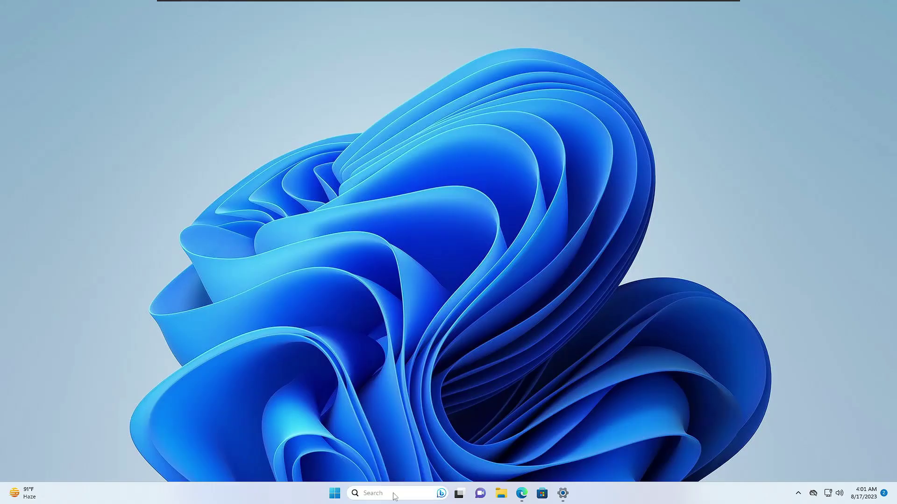
Check Windows Update from an 'update' search, confirm it's up to date, then close Settings.
{"action": "left_click", "coordinate": [393, 493]}
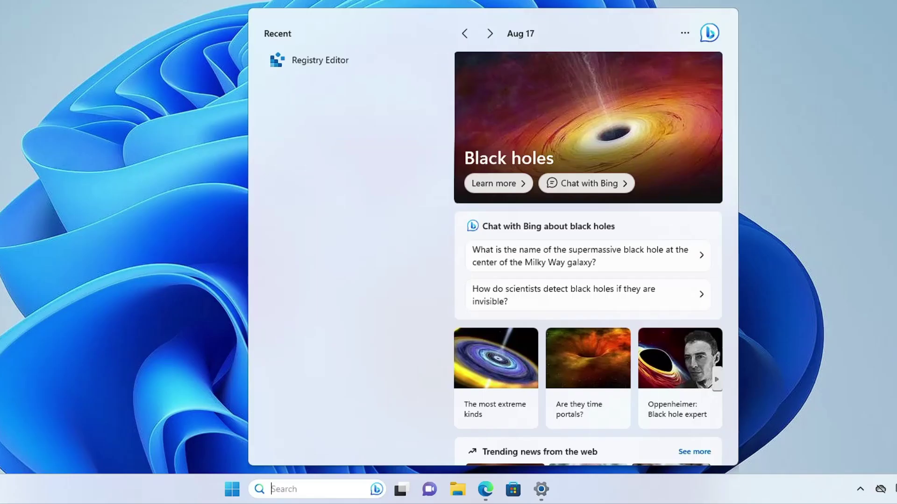
{"action": "type", "text": "update"}
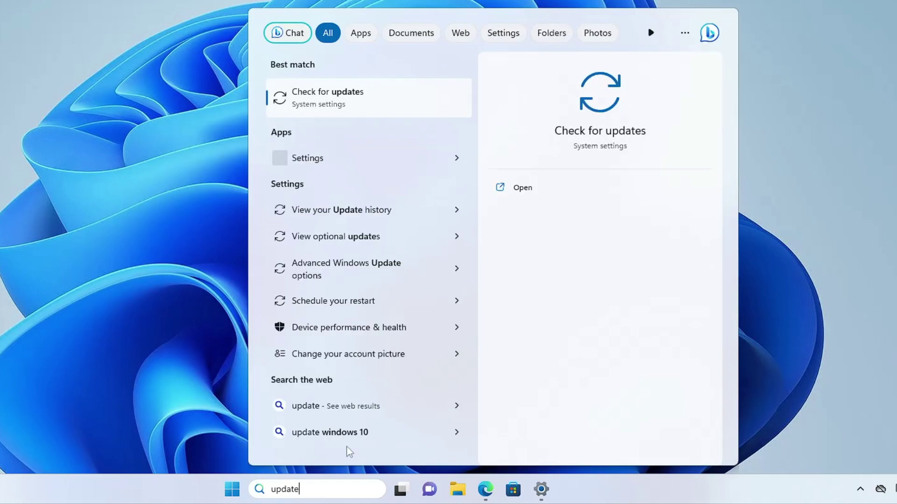
{"action": "left_click", "coordinate": [330, 104]}
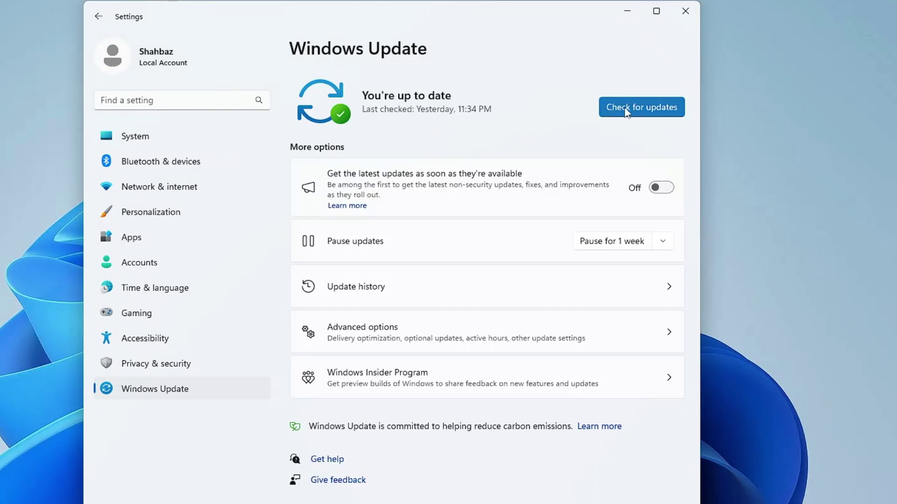
{"action": "left_click", "coordinate": [629, 107]}
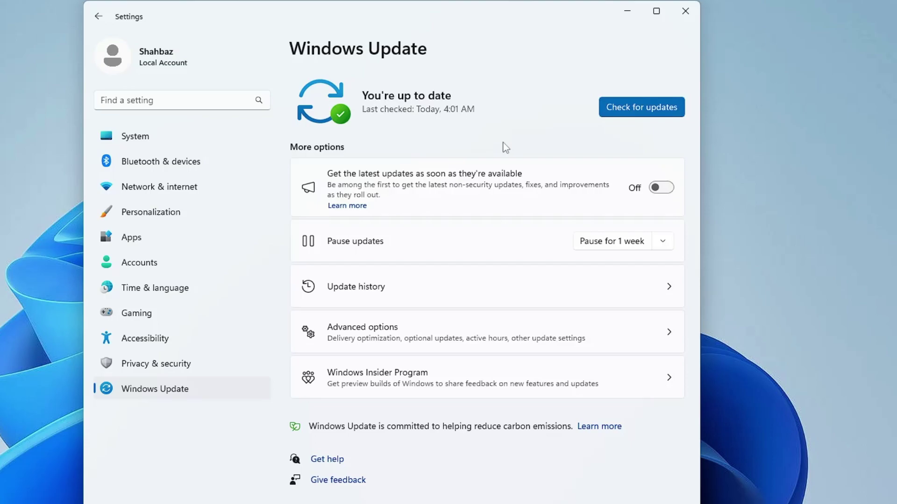
{"action": "left_click", "coordinate": [627, 11]}
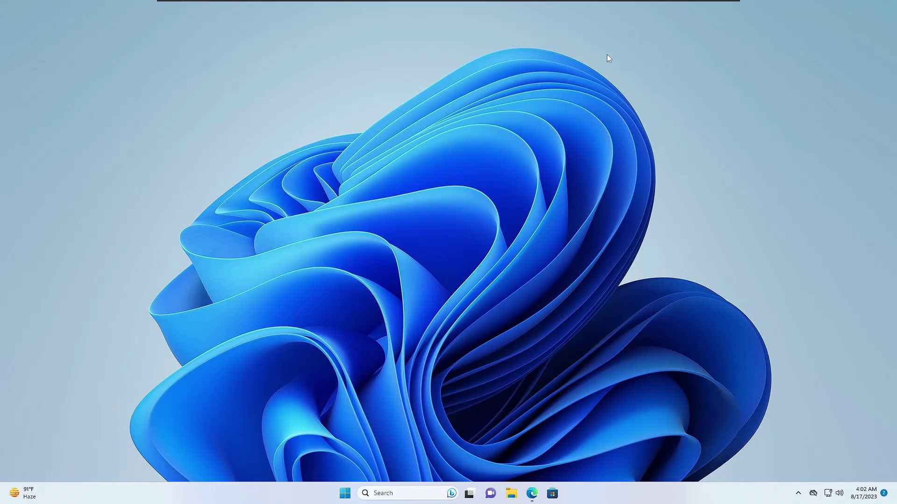
Confirm 'Virtual machine: Yes' on Task Manager's CPU performance page, then close it.
{"action": "right_click", "coordinate": [349, 494]}
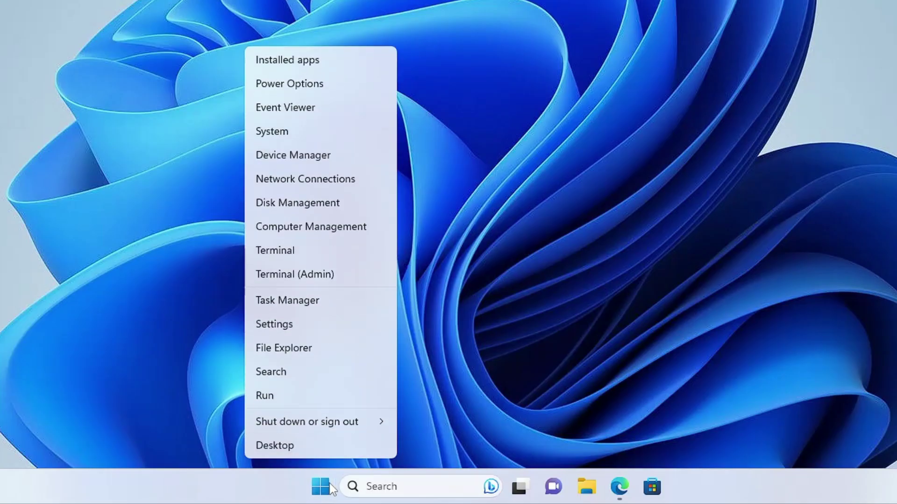
{"action": "left_click", "coordinate": [290, 318]}
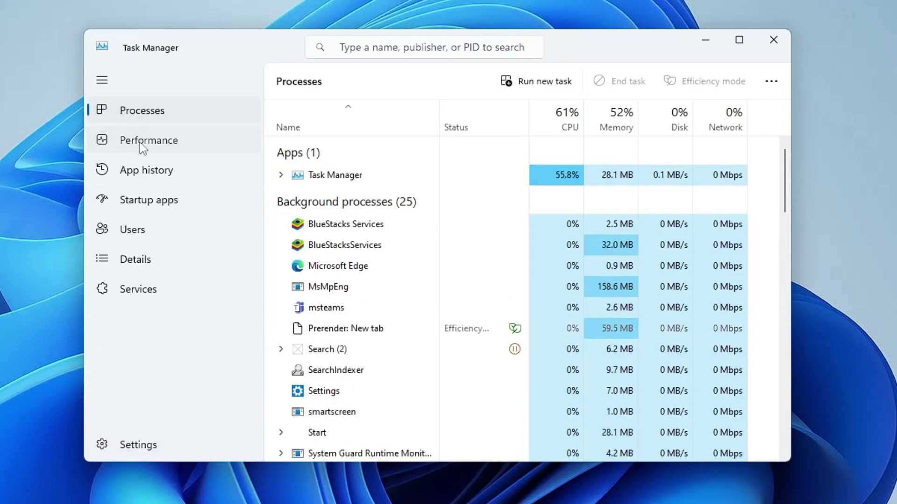
{"action": "left_click", "coordinate": [140, 143]}
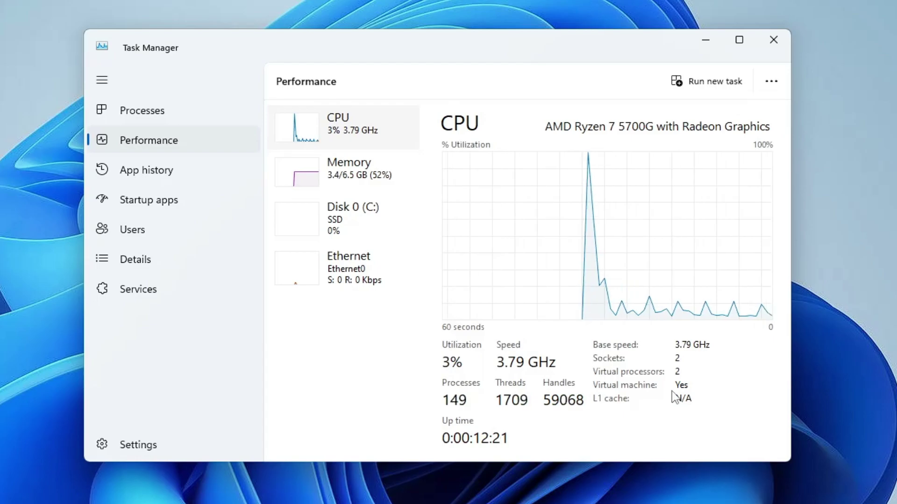
{"action": "left_click", "coordinate": [773, 39]}
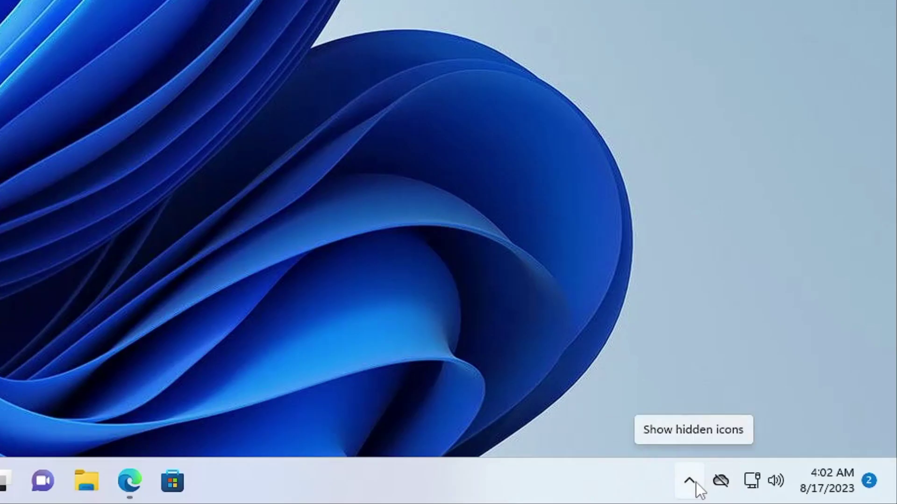
Quit Microsoft Teams from the hidden system tray icons.
{"action": "left_click", "coordinate": [800, 494]}
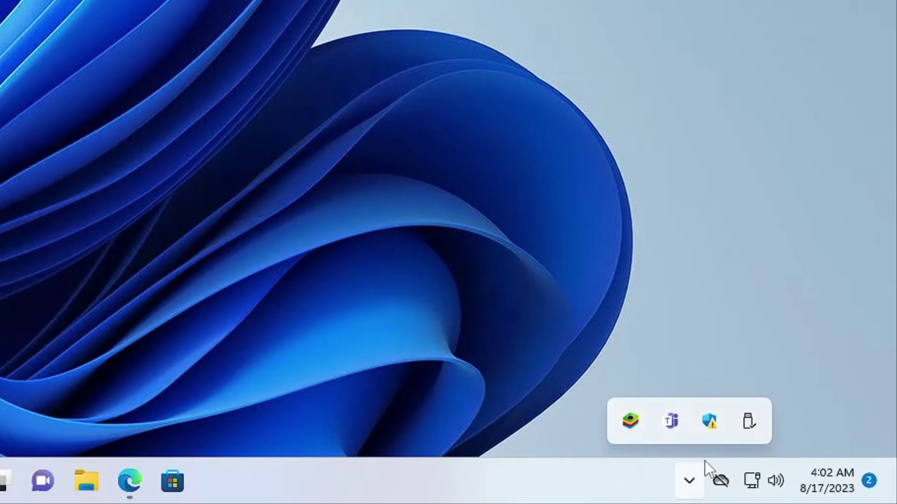
{"action": "right_click", "coordinate": [675, 425]}
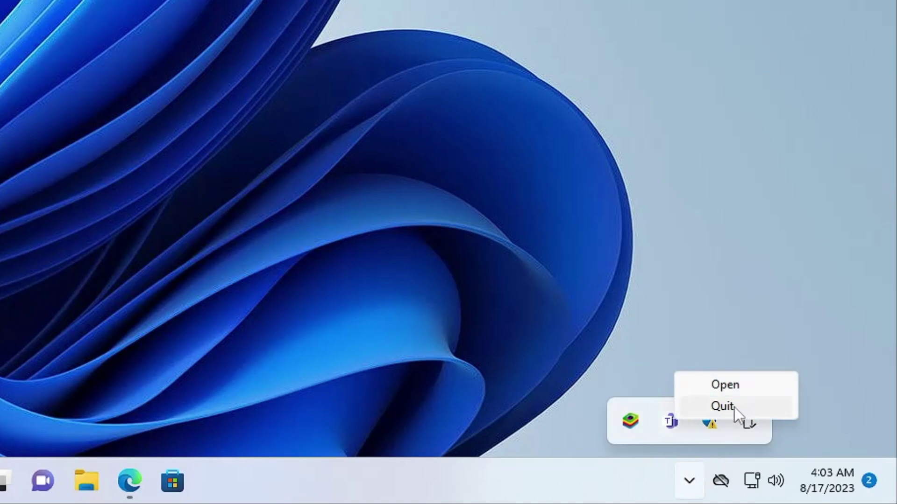
{"action": "left_click", "coordinate": [723, 407]}
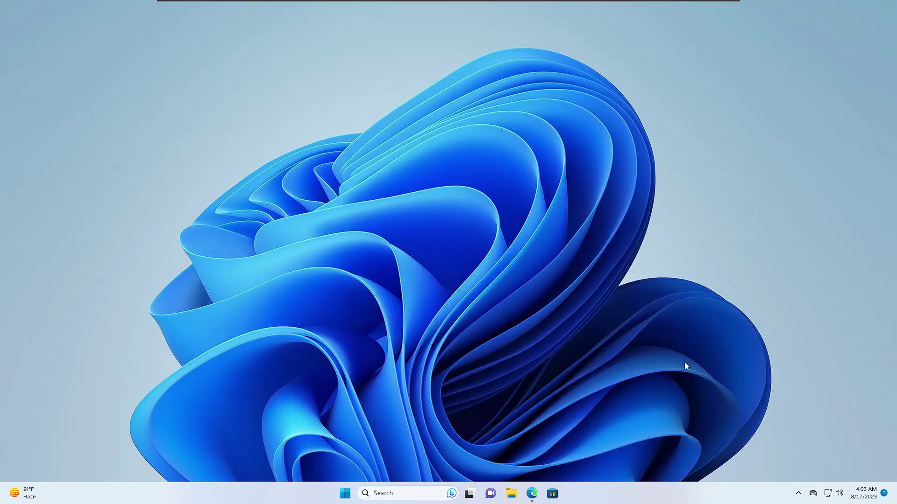